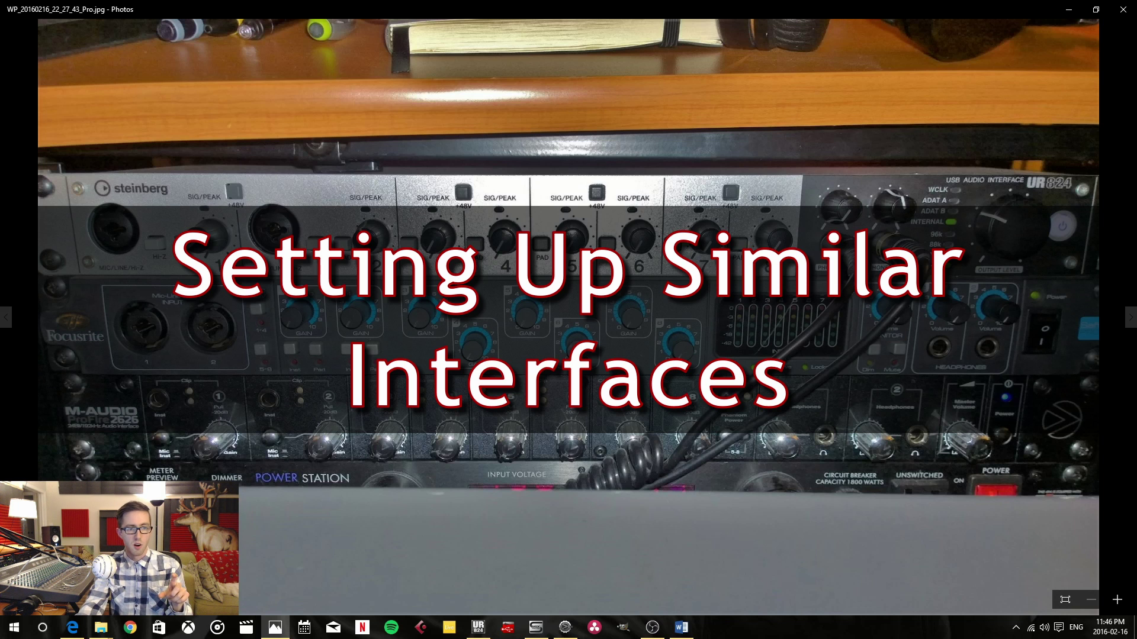
- Bring up the dspMixFx UR824 mixer and move it lower and to the right over the photo
{"action": "left_click", "coordinate": [482, 625]}
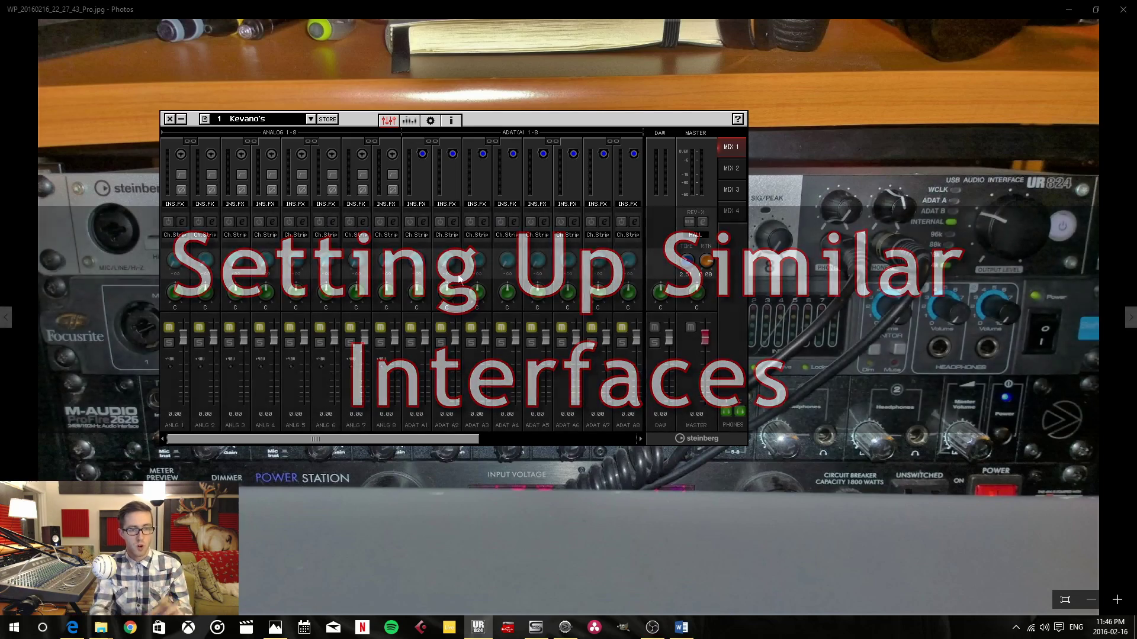
{"action": "left_click_drag", "start_coordinate": [525, 119], "coordinate": [695, 185]}
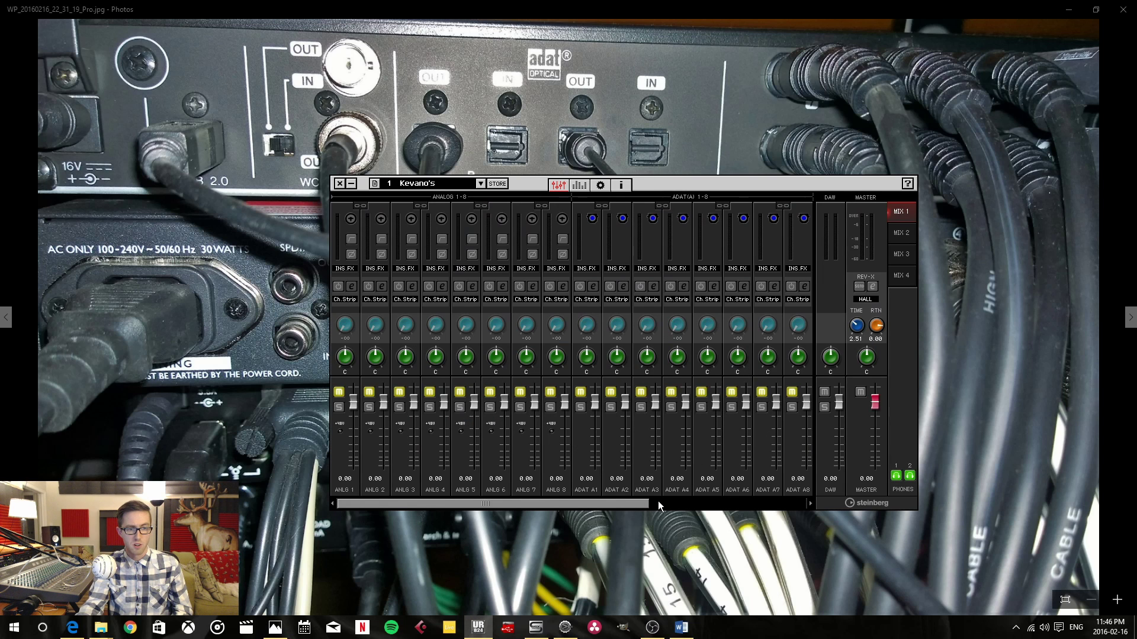
{"action": "left_click_drag", "start_coordinate": [640, 500], "coordinate": [609, 524]}
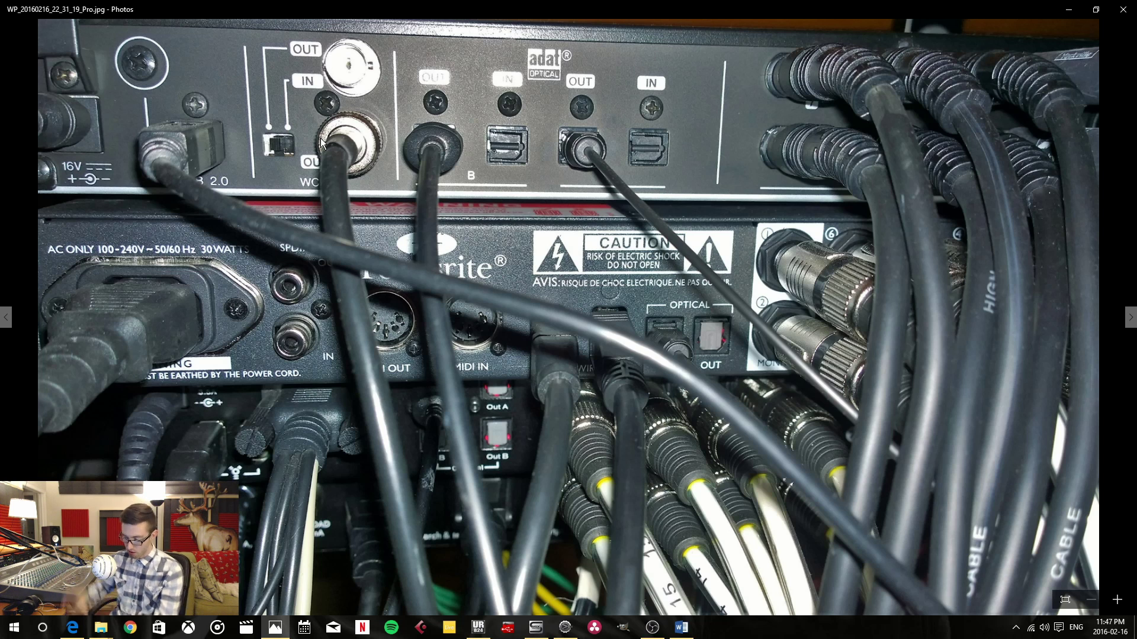
{"action": "left_click", "coordinate": [478, 627]}
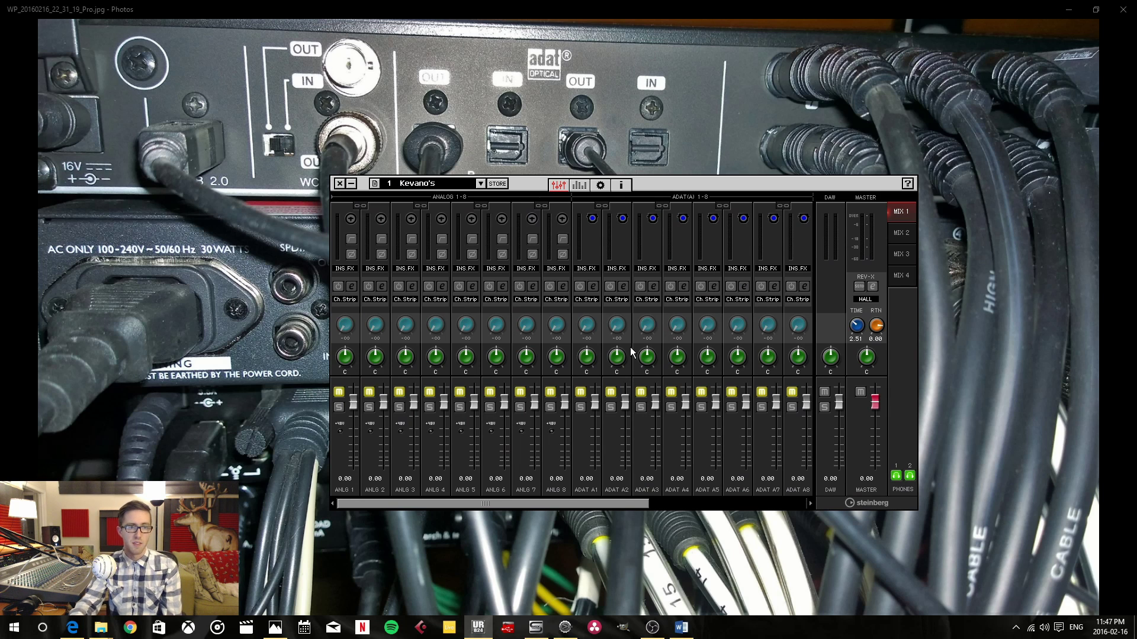
{"action": "left_click", "coordinate": [516, 630]}
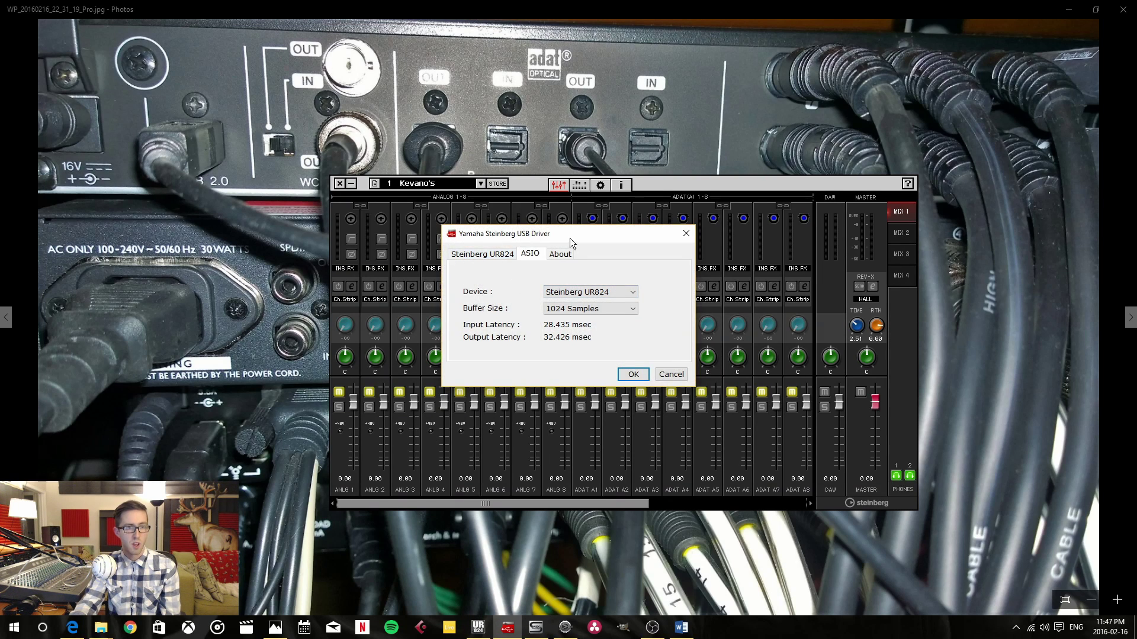
{"action": "mouse_move", "coordinate": [570, 238]}
{"action": "left_mouse_down"}
{"action": "mouse_move", "coordinate": [609, 240]}
{"action": "mouse_move", "coordinate": [589, 242]}
{"action": "left_mouse_up"}
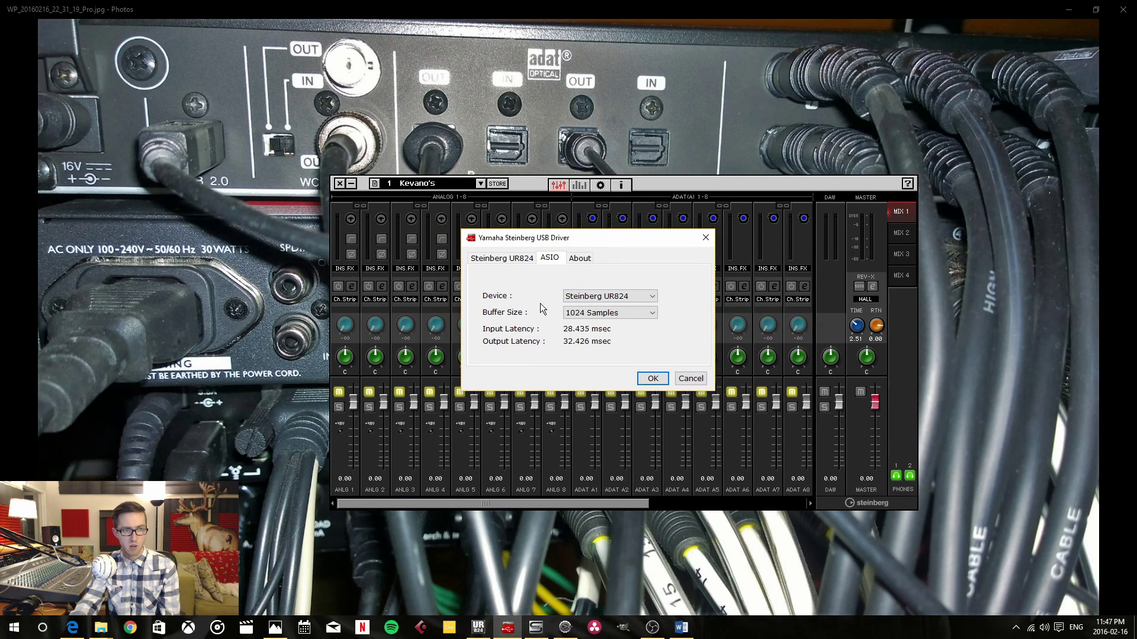
{"action": "left_click", "coordinate": [513, 260]}
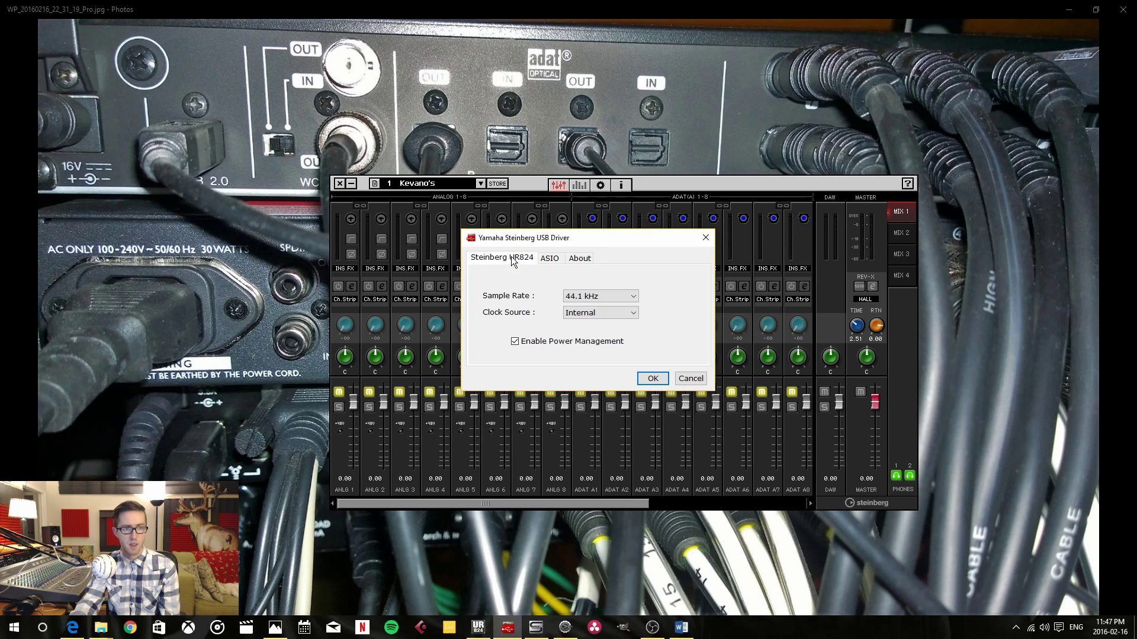
{"action": "left_click", "coordinate": [550, 260]}
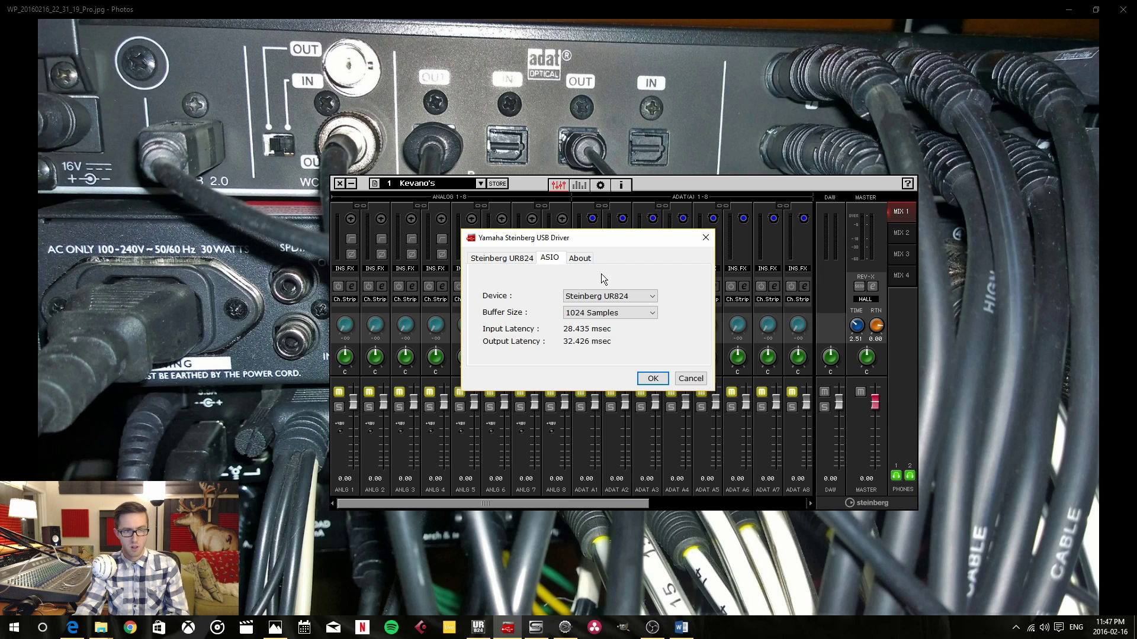
{"action": "left_click", "coordinate": [691, 379]}
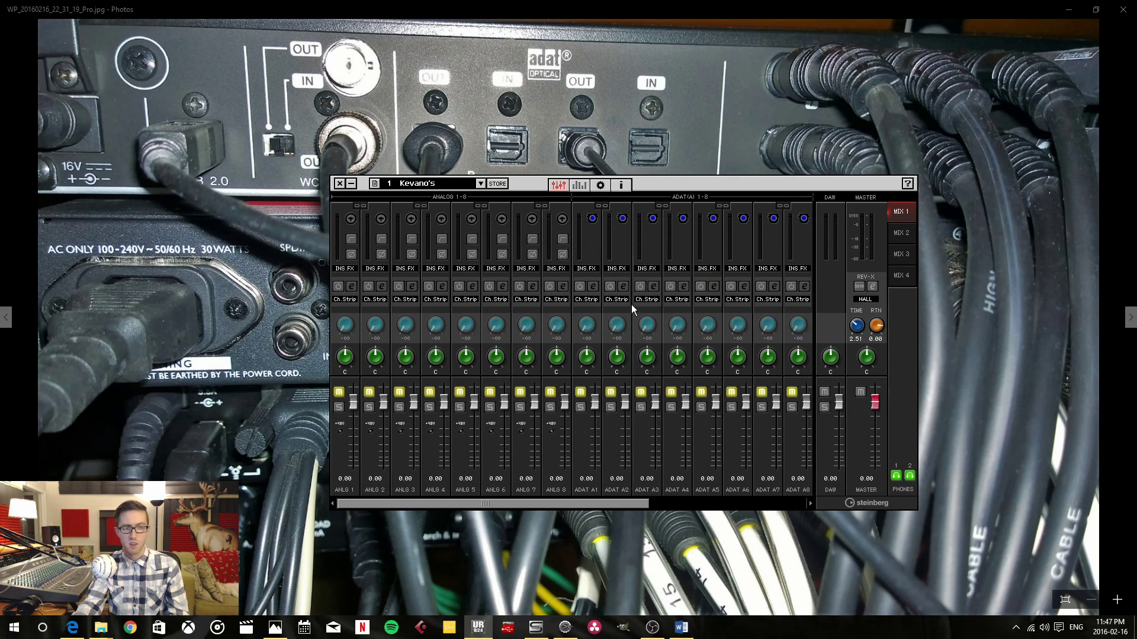
- Close the UR824 mixer, glance at the front-panel rack photo, then return to the rear-panel cabling photo
{"action": "left_click", "coordinate": [351, 184]}
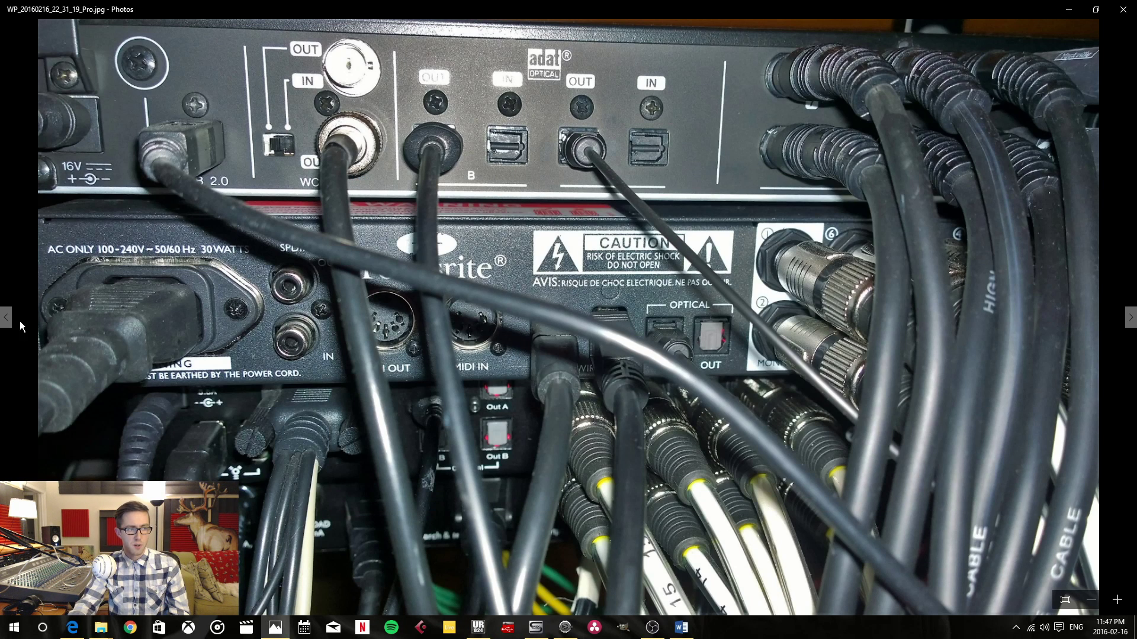
{"action": "left_click", "coordinate": [6, 319]}
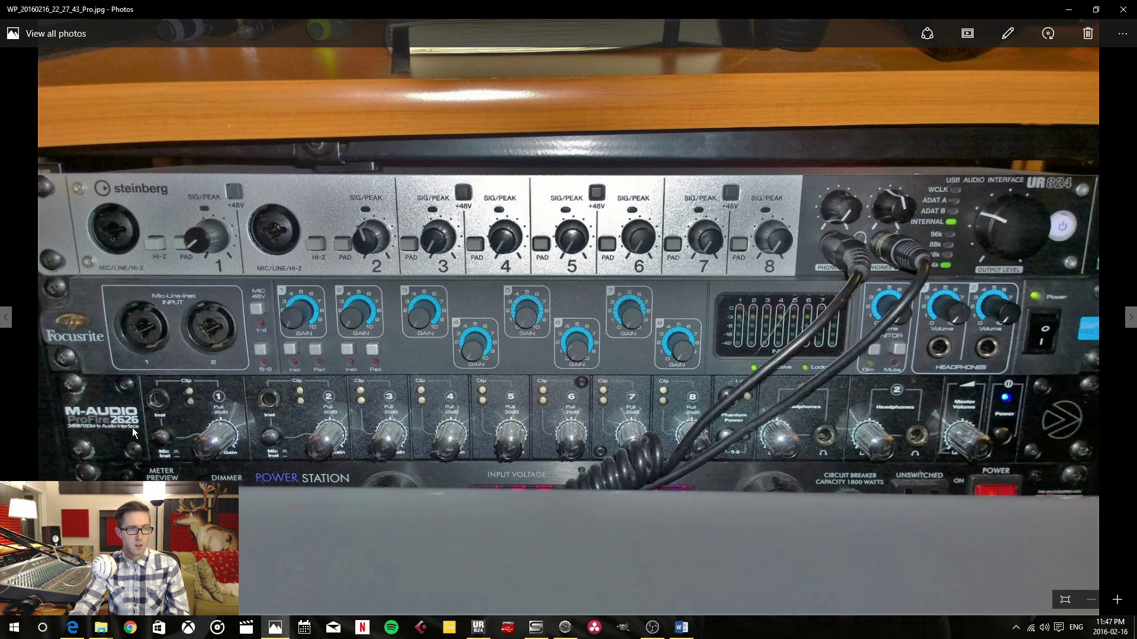
{"action": "left_click", "coordinate": [1129, 320]}
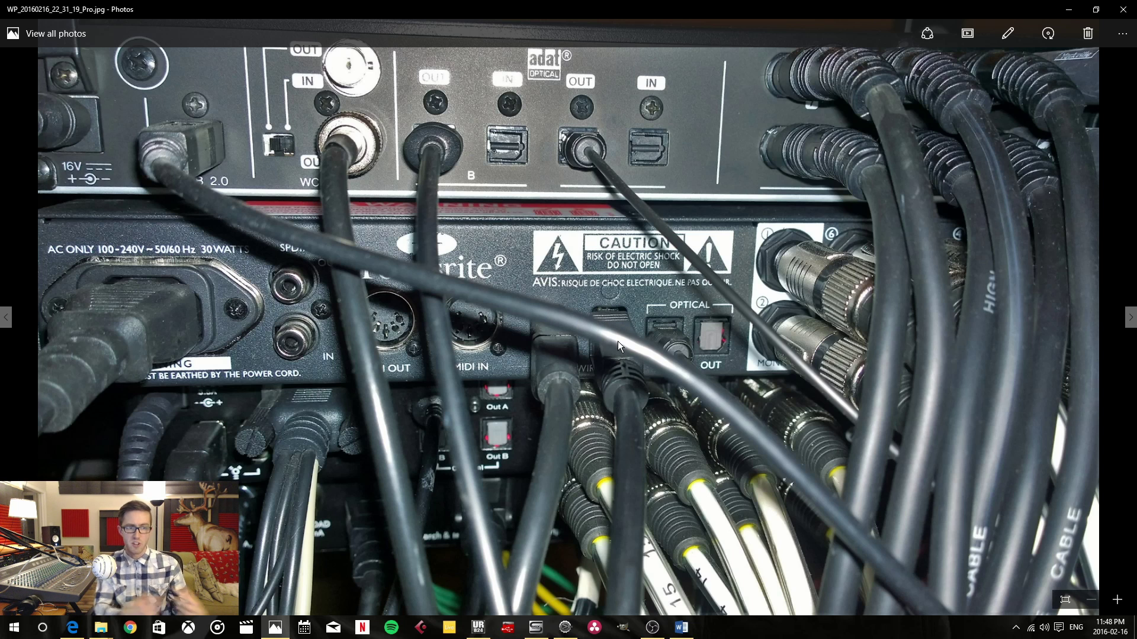
{"action": "left_click", "coordinate": [536, 627]}
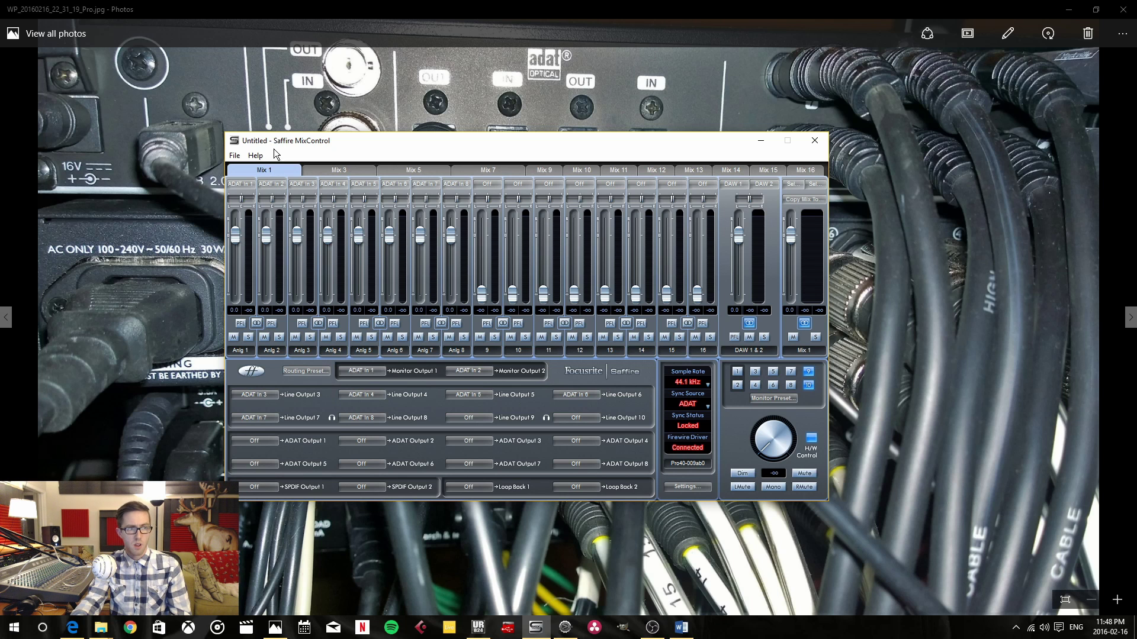
{"action": "left_click", "coordinate": [761, 141]}
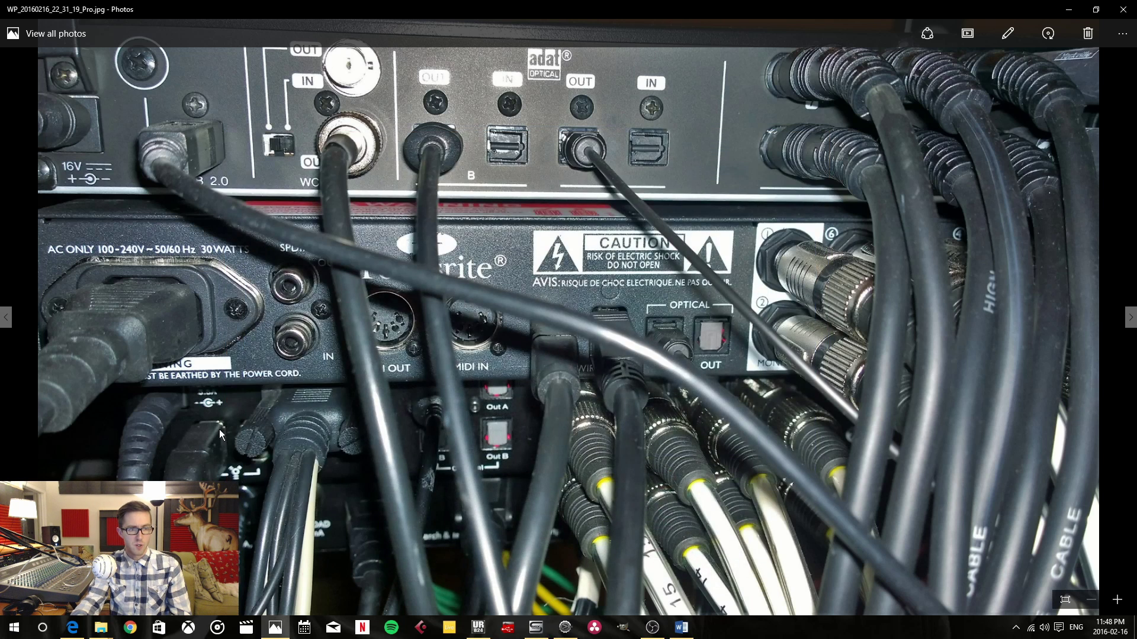
{"action": "left_click", "coordinate": [565, 628]}
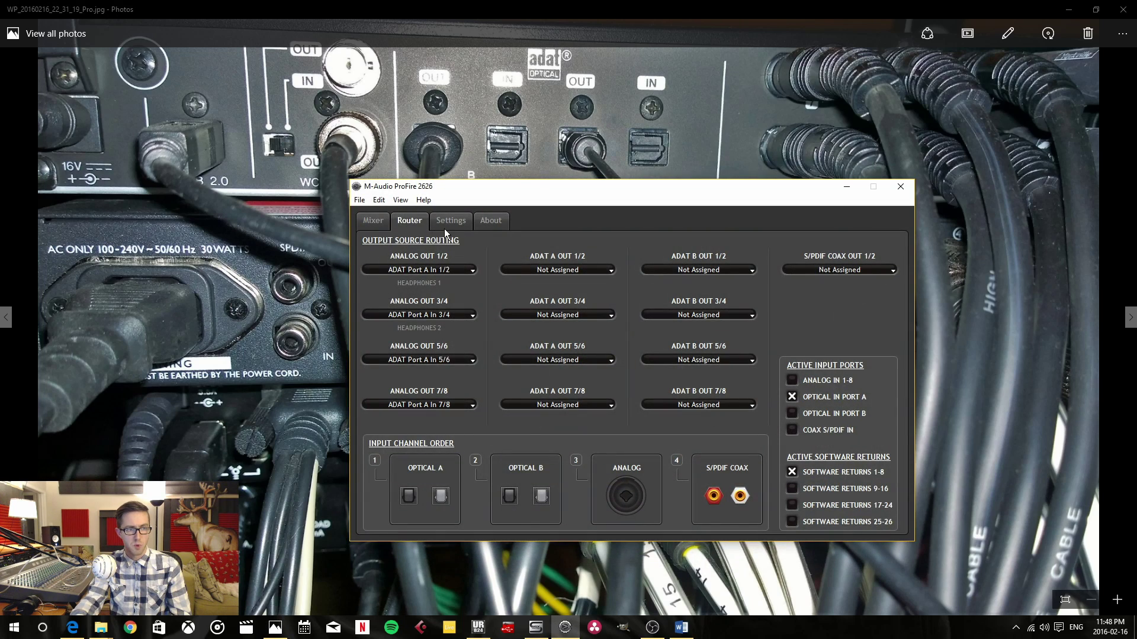
{"action": "left_click", "coordinate": [383, 221]}
{"action": "left_click", "coordinate": [393, 221]}
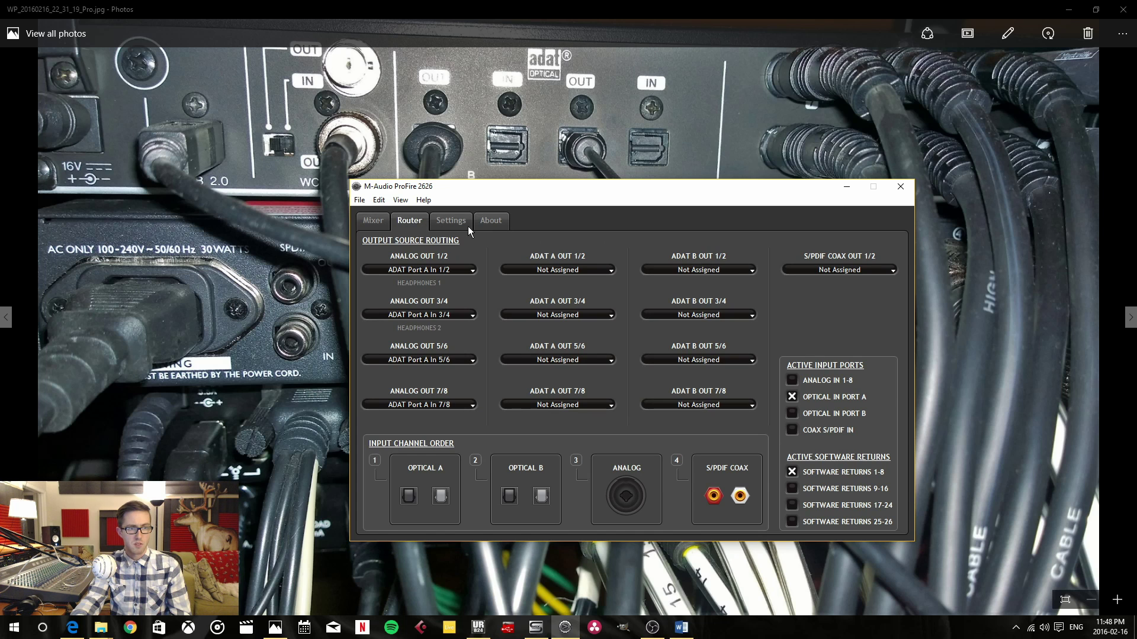
{"action": "left_click", "coordinate": [448, 220]}
{"action": "left_click", "coordinate": [415, 221]}
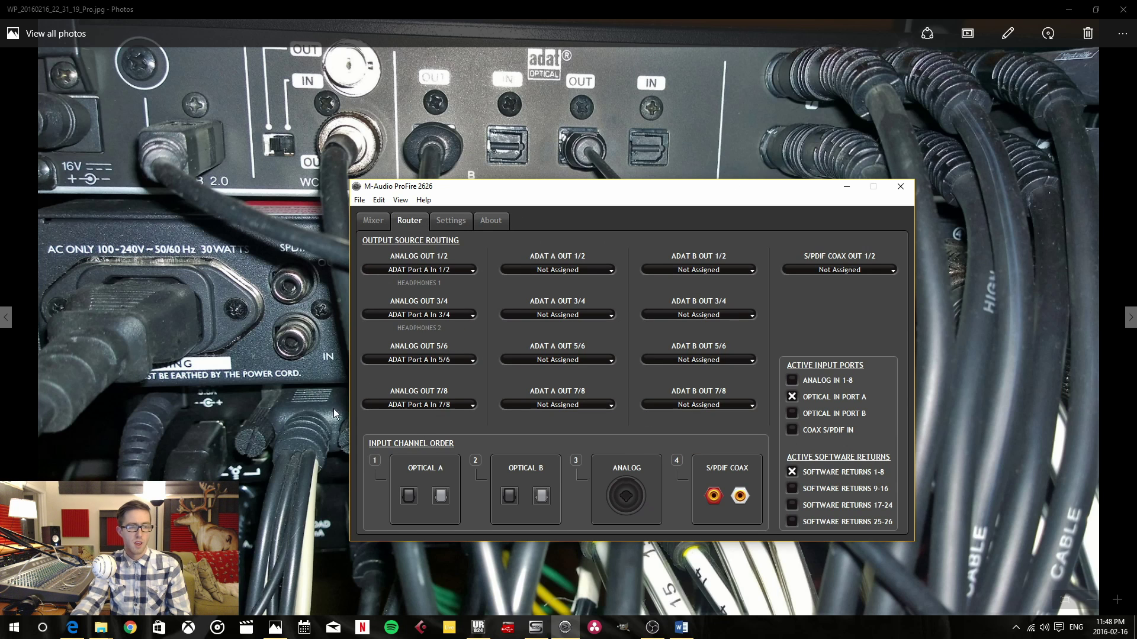
{"action": "left_click", "coordinate": [846, 187]}
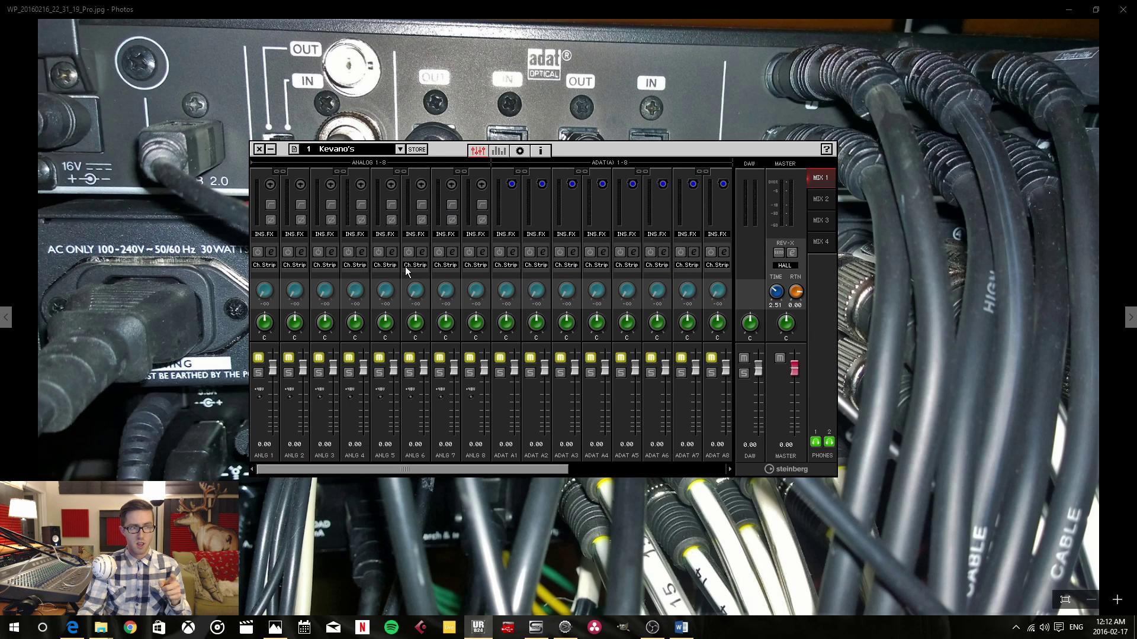
{"action": "left_click", "coordinate": [476, 630]}
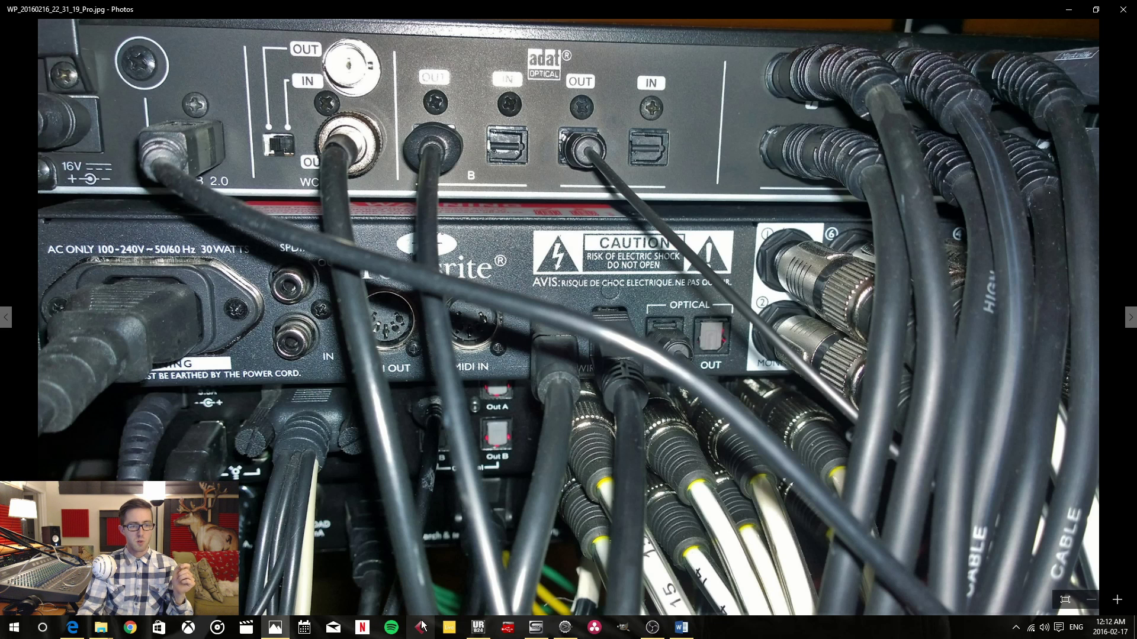
{"action": "left_click", "coordinate": [477, 626]}
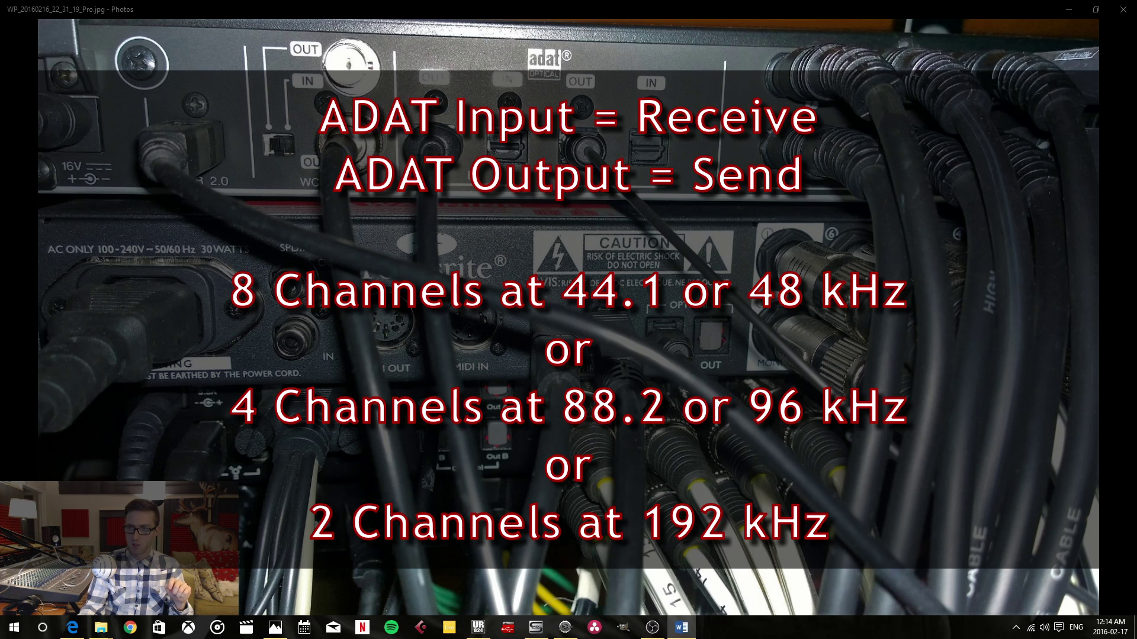
- Bring the Photos viewer with the rear-panel cabling photo back into focus
{"action": "left_click", "coordinate": [672, 158]}
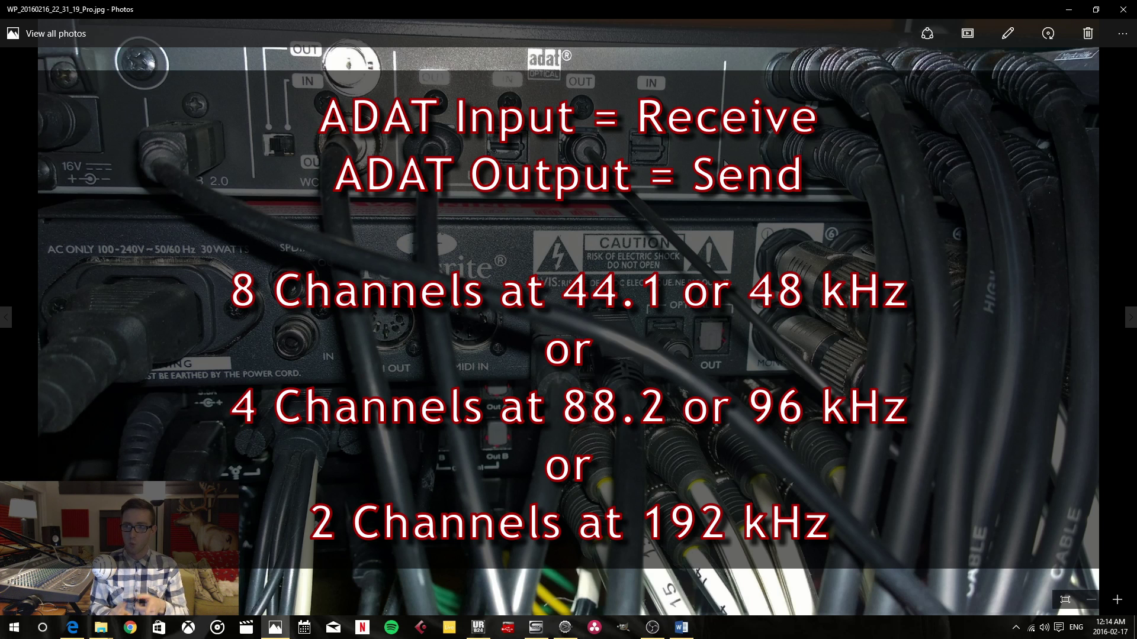
- Switch focus from the photo viewer to Word with Alt+Tab
{"action": "key", "text": "alt+Tab"}
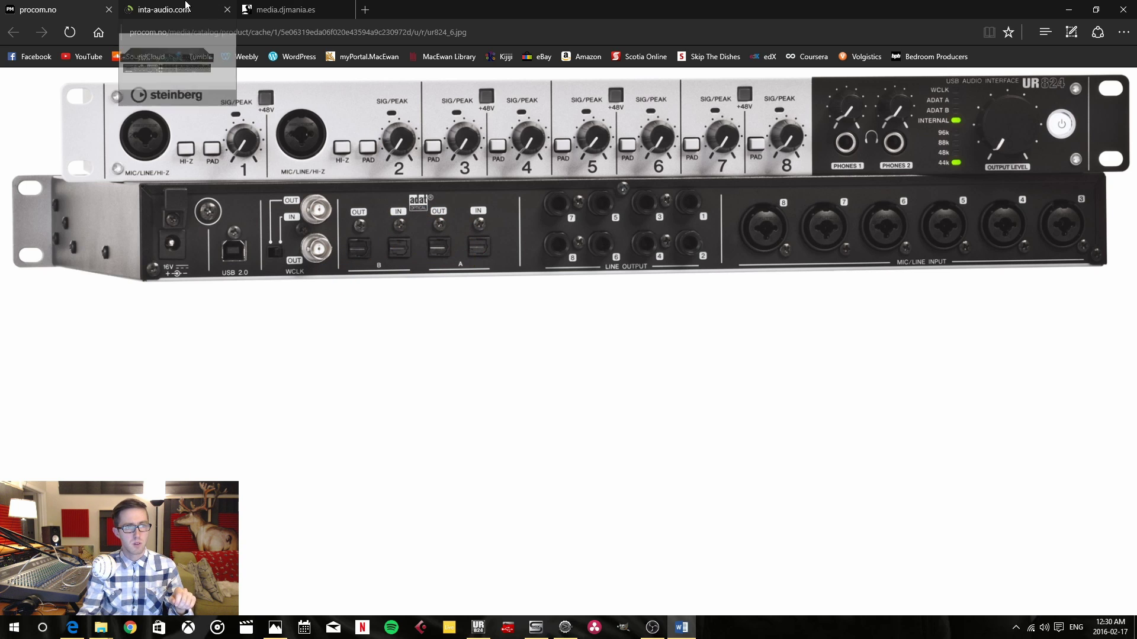
- Compare the Focusrite Saffire Pro 40, M-Audio ProFire 2626 and Steinberg UR824 photos, ending on procom.no
{"action": "left_click", "coordinate": [168, 9]}
{"action": "mouse_move", "coordinate": [325, 6]}
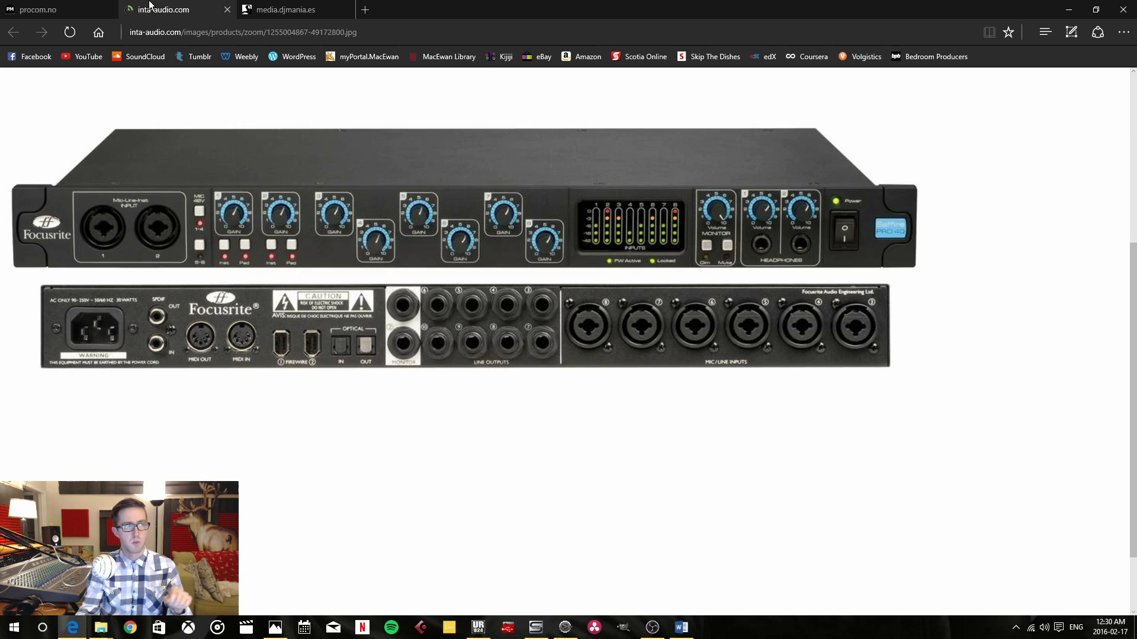
{"action": "mouse_move", "coordinate": [71, 10]}
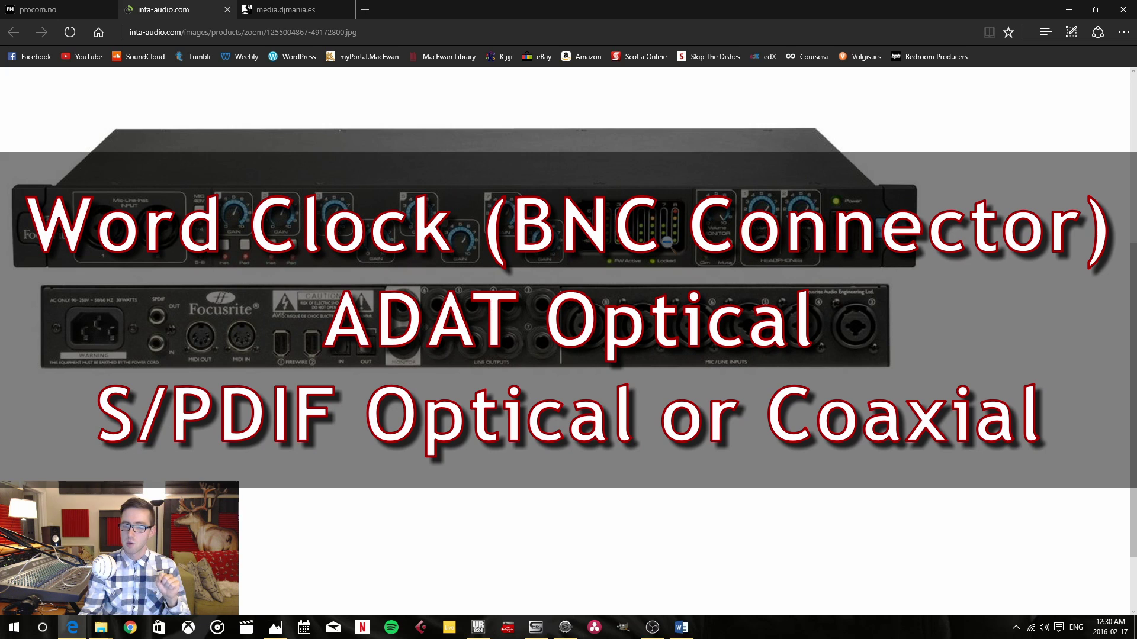
{"action": "key", "text": "ctrl+shift+Tab"}
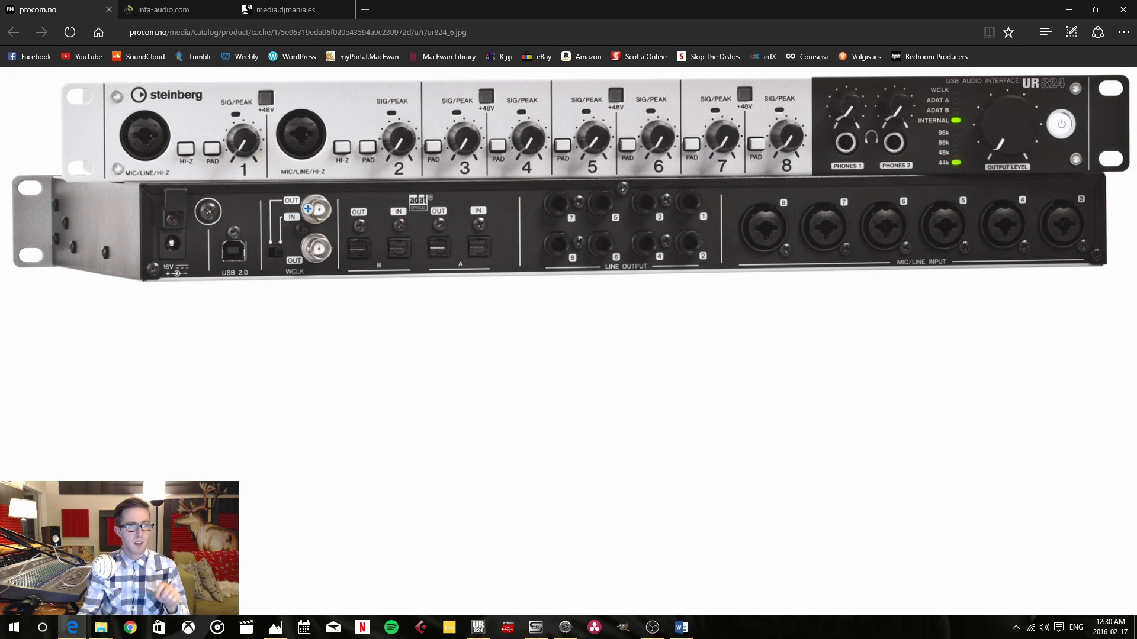
{"action": "key", "text": "ctrl+shift+Tab"}
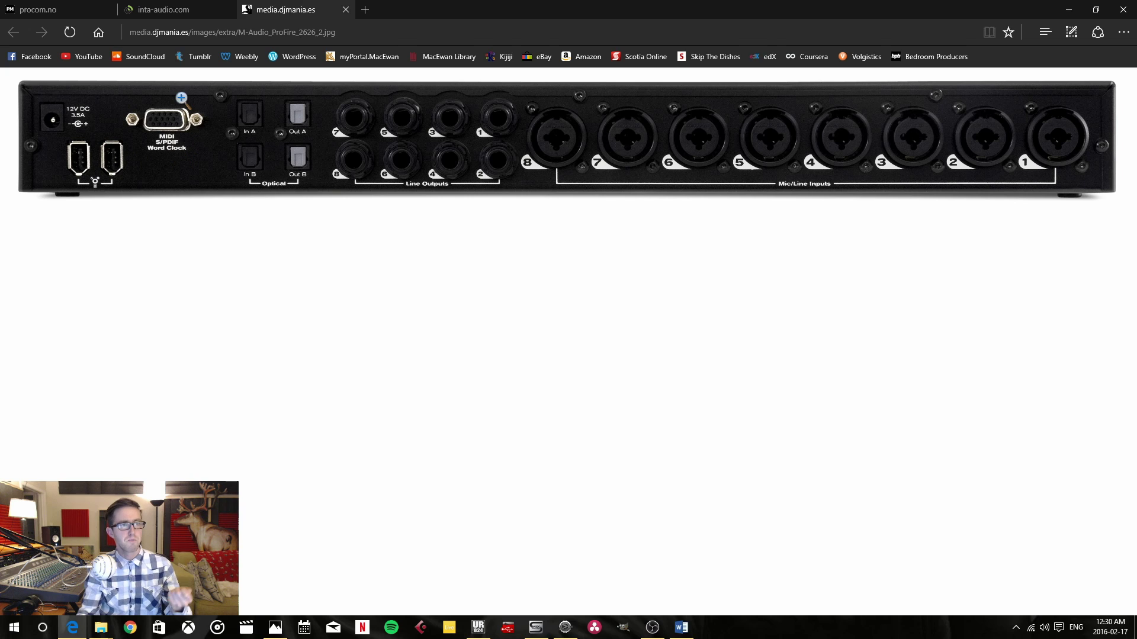
{"action": "left_click", "coordinate": [61, 8]}
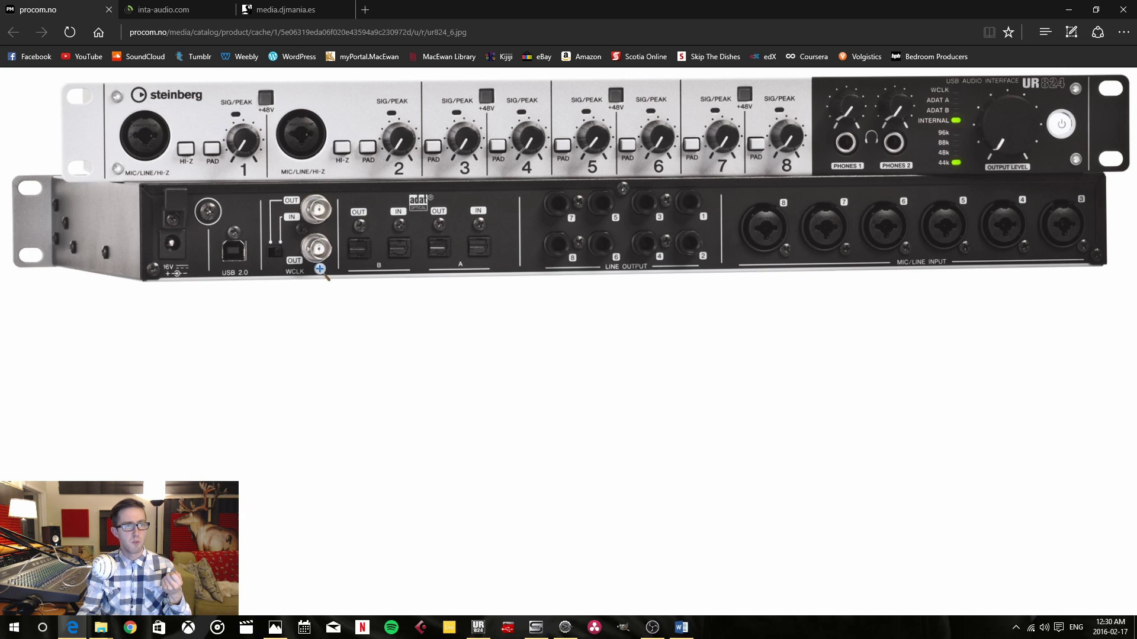
{"action": "left_click", "coordinate": [211, 18]}
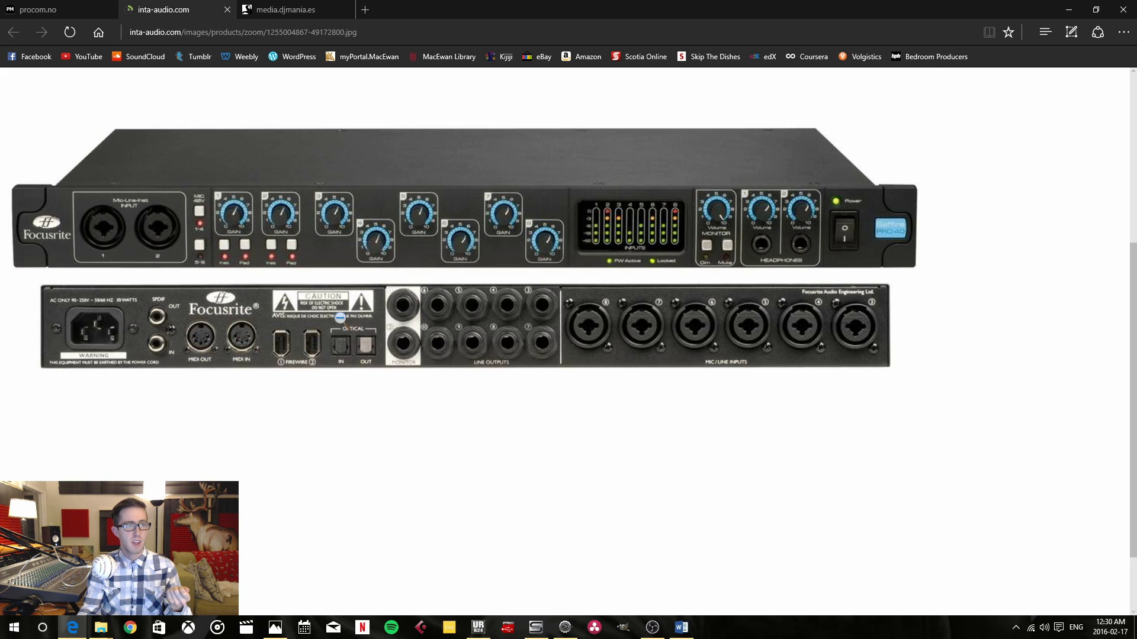
{"action": "left_click", "coordinate": [51, 9]}
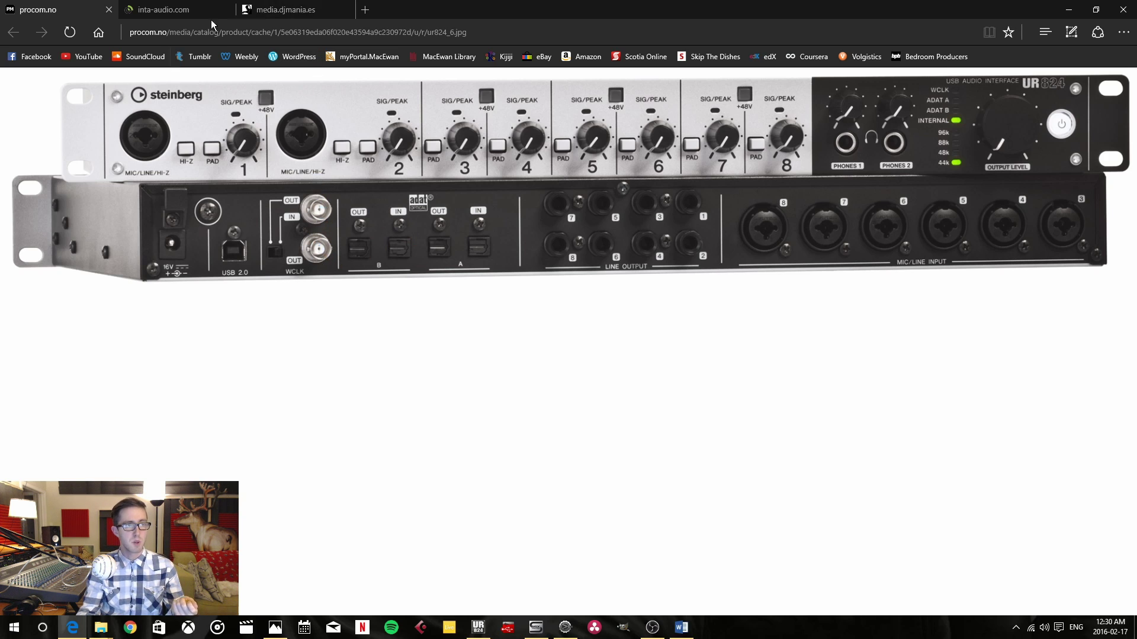
{"action": "left_click", "coordinate": [278, 7]}
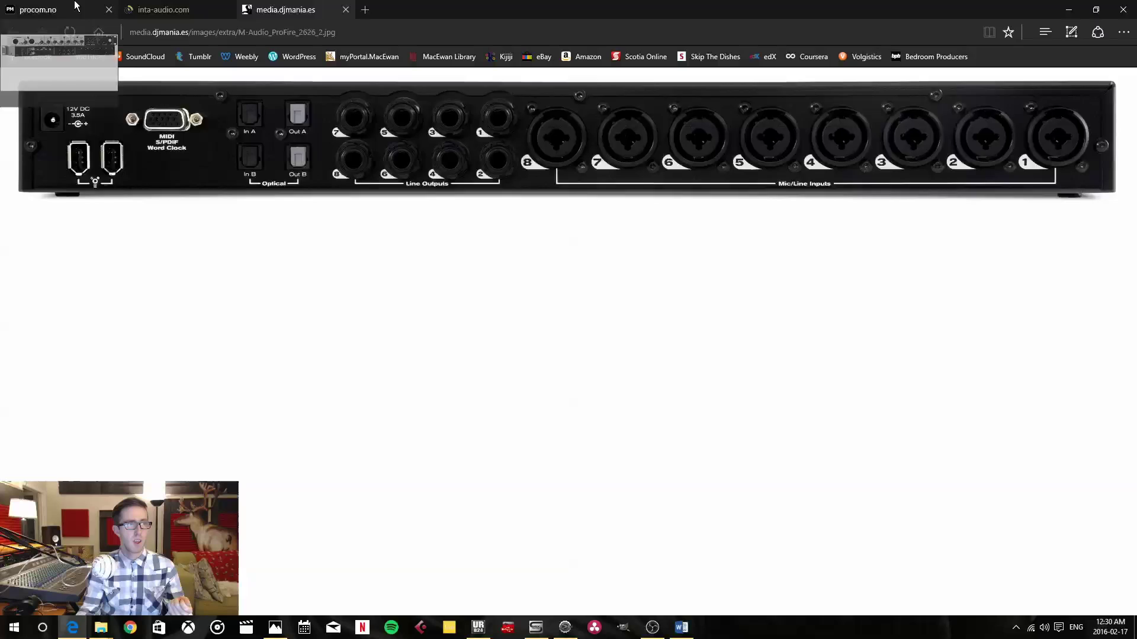
{"action": "left_click", "coordinate": [95, 10]}
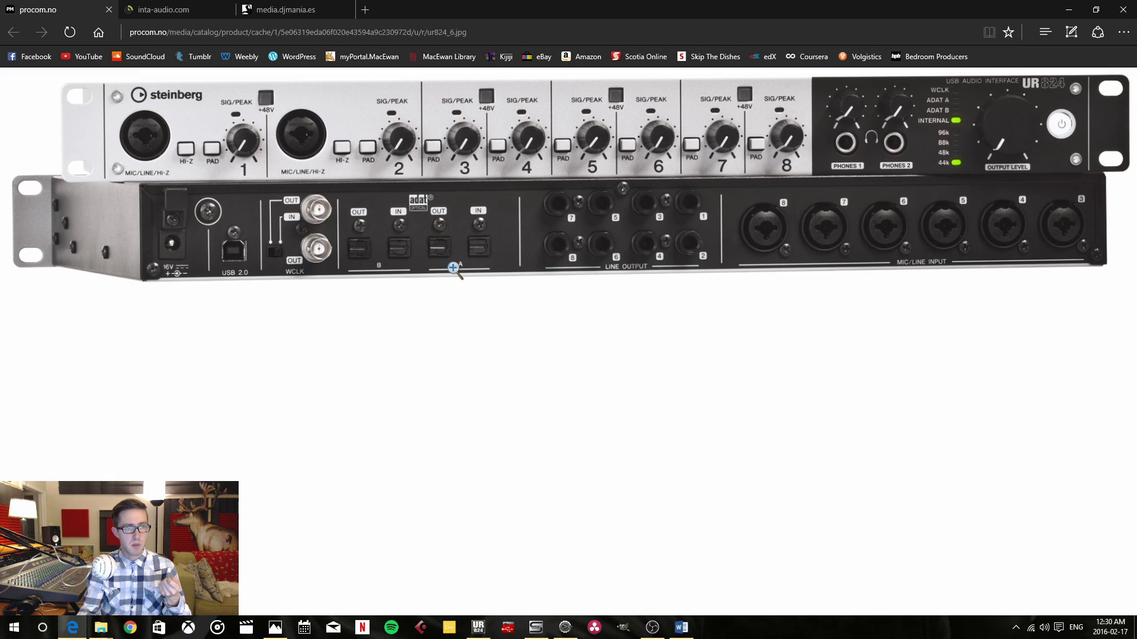
{"action": "left_click", "coordinate": [184, 6]}
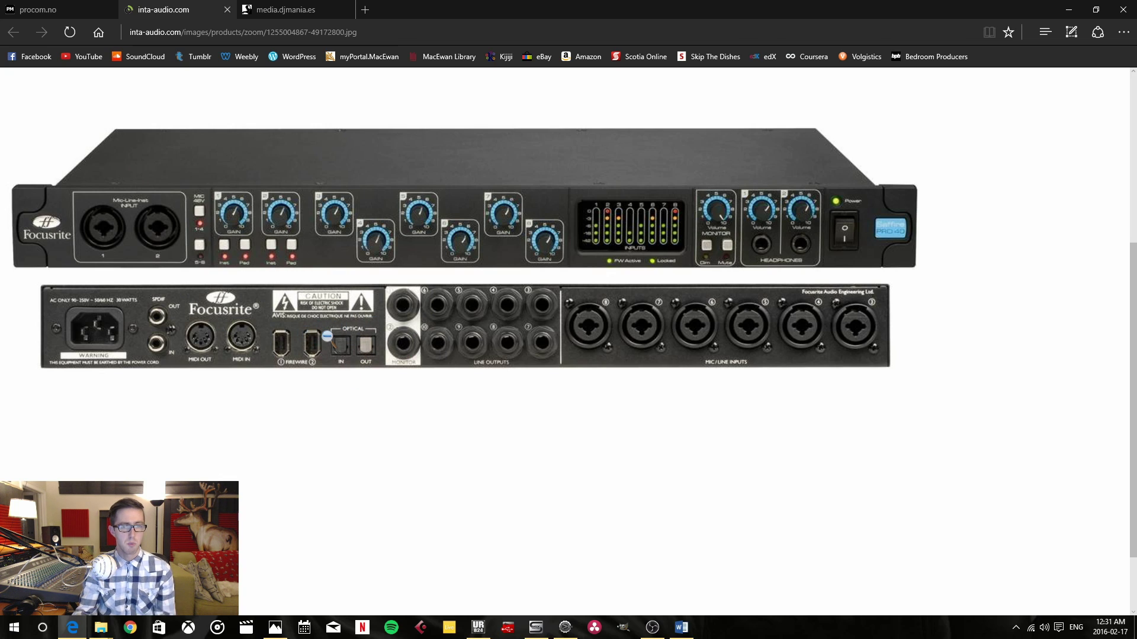
{"action": "left_click", "coordinate": [44, 9]}
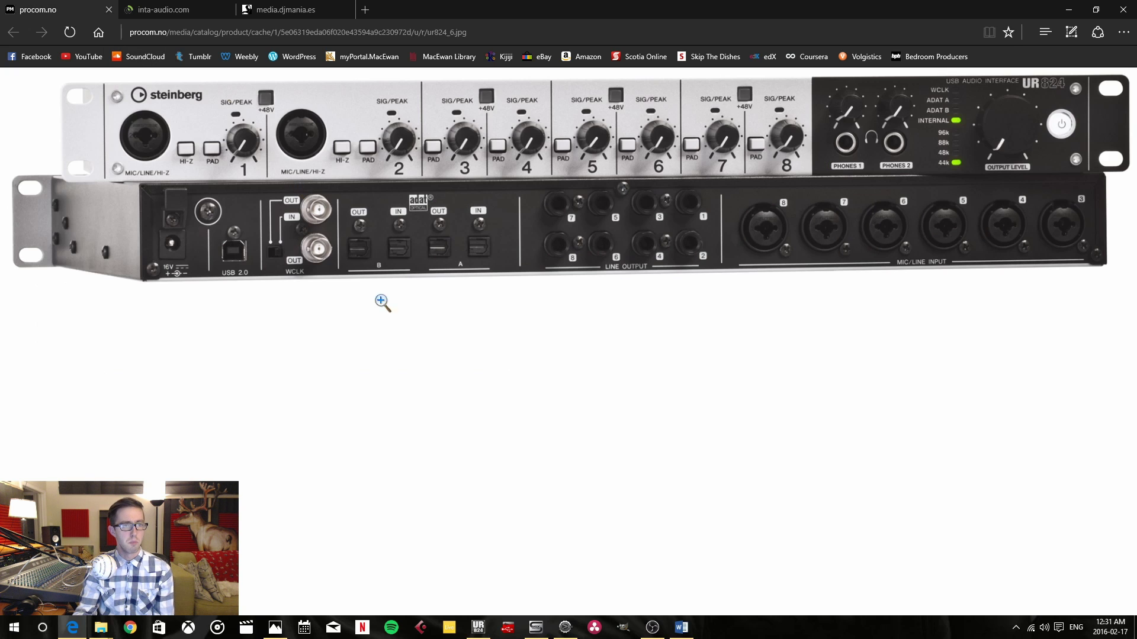
- Check Saffire MixControl's sample rate stays at 44.1 kHz, then minimise the window
{"action": "left_click", "coordinate": [536, 627]}
{"action": "left_click", "coordinate": [692, 386]}
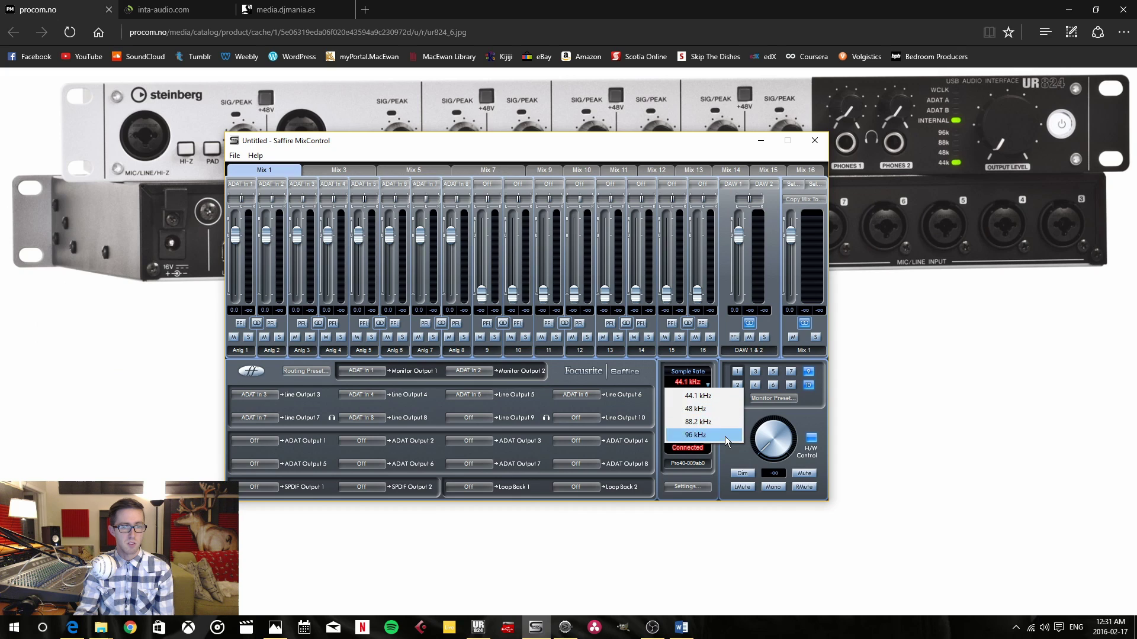
{"action": "left_click", "coordinate": [714, 368]}
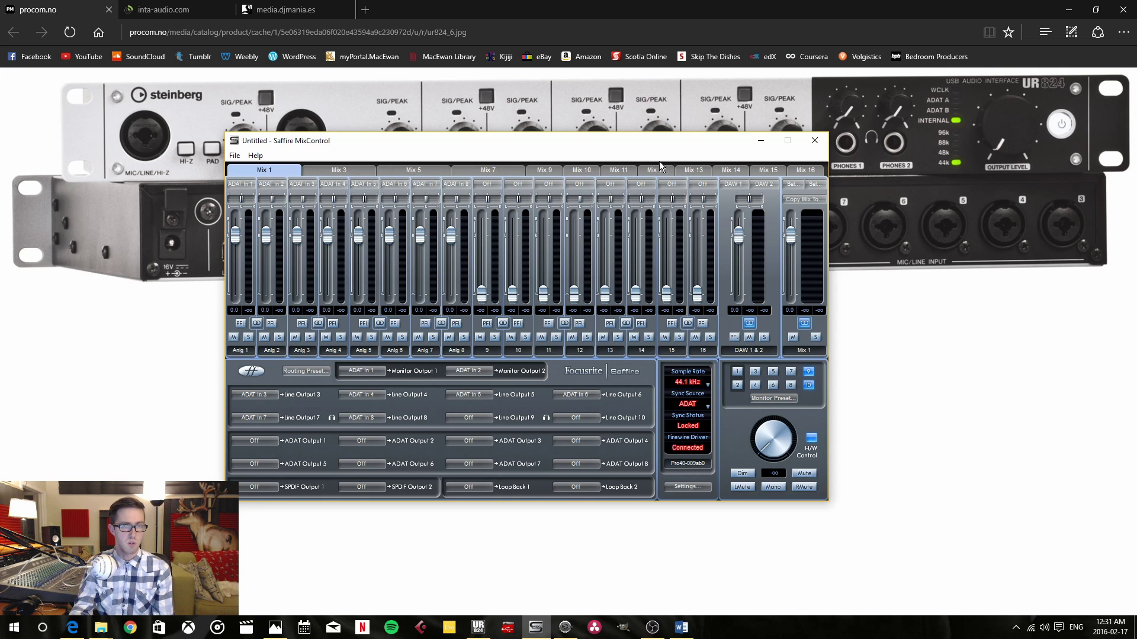
{"action": "left_click", "coordinate": [760, 143]}
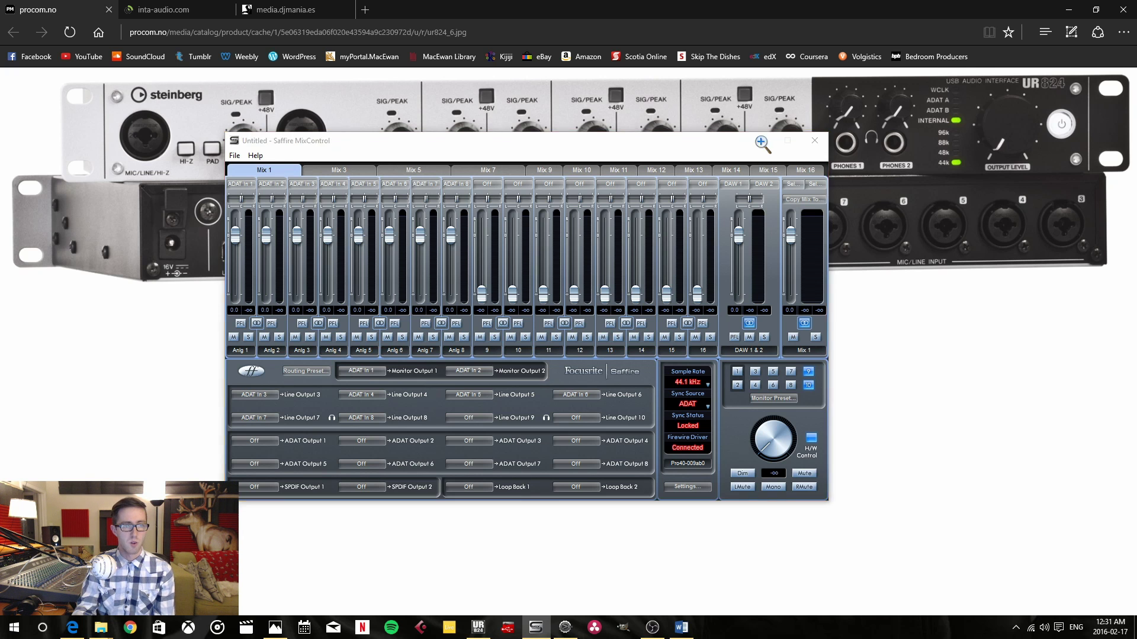